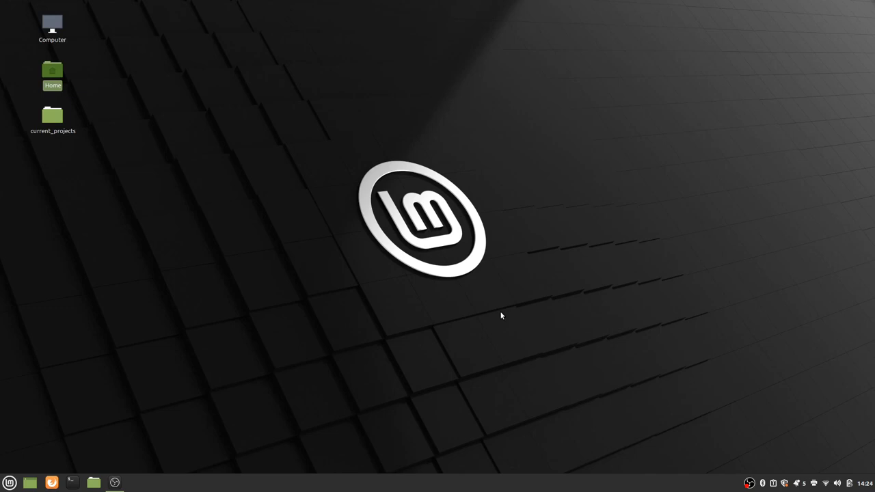
Open Firefox and go to talonvoice.com.
click(51, 482)
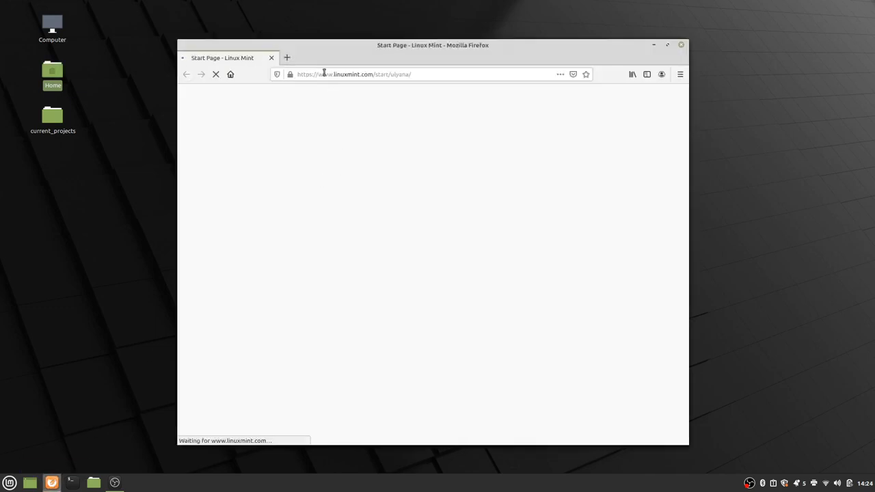
click(324, 74)
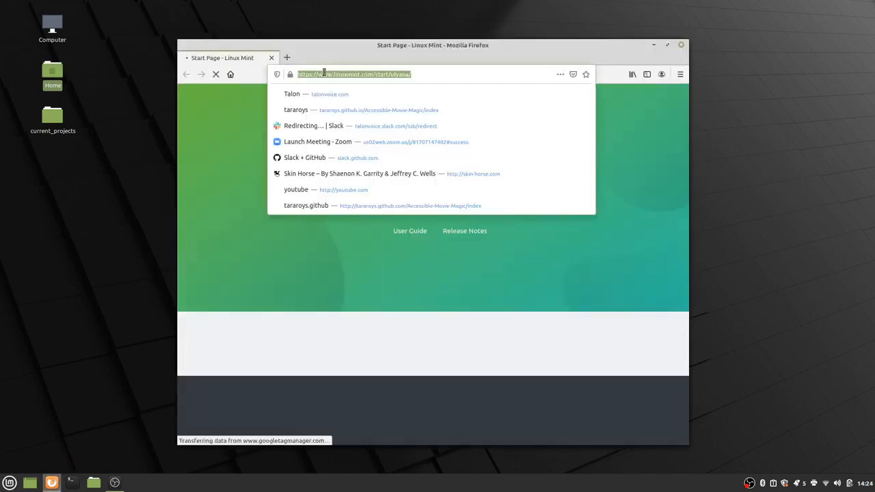
text(talon)
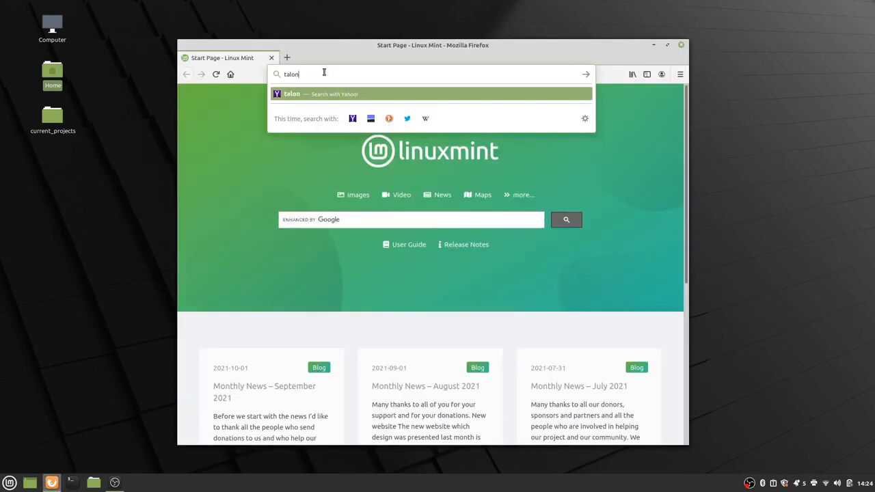
text(voice.com)
key(Return)
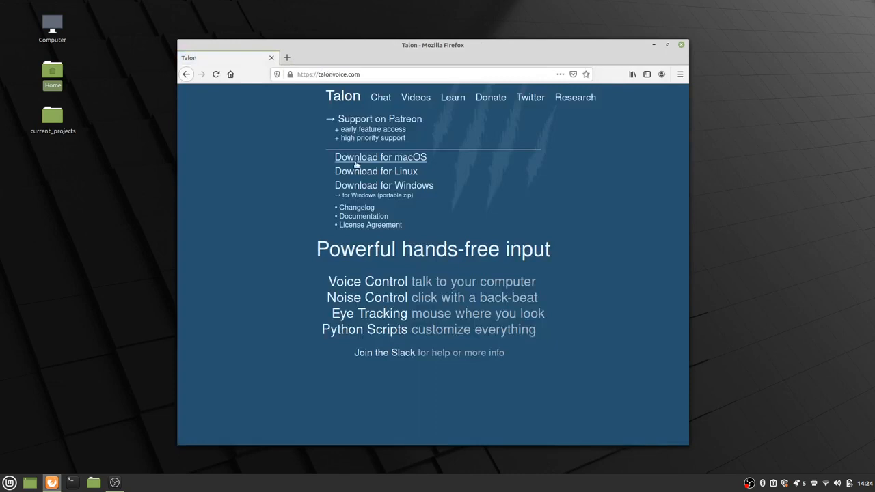
Open the Talon documentation's Getting Started section and highlight the instruction to download and install Talon.
click(379, 217)
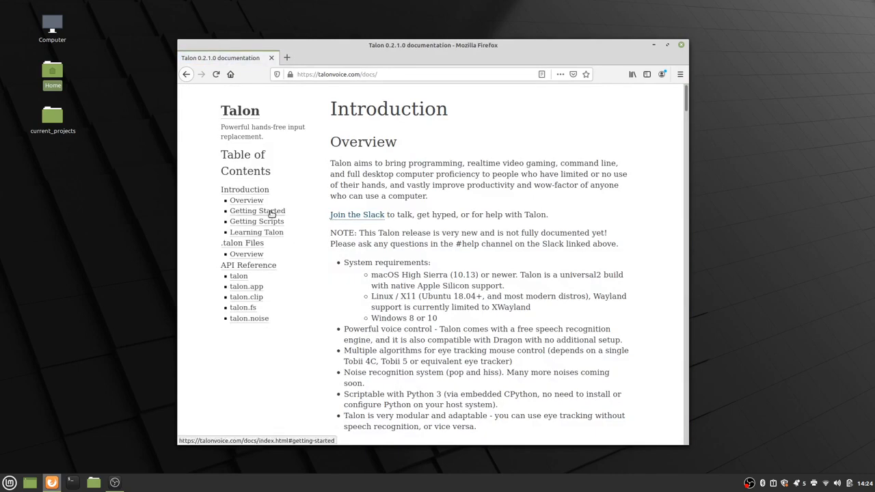
click(272, 212)
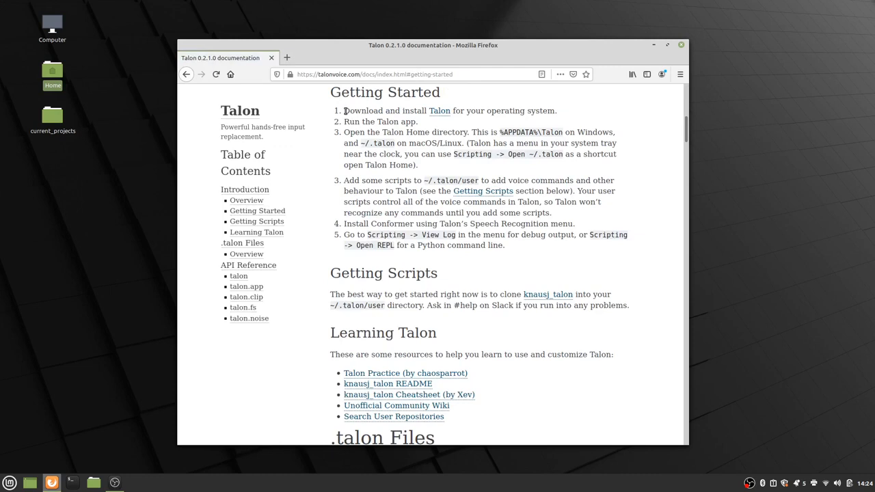
drag(345, 111, 566, 108)
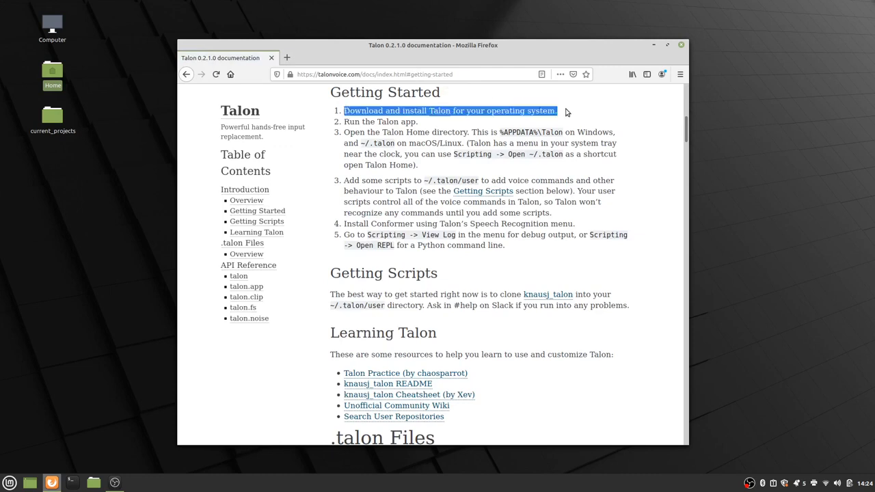
Download Talon for Linux from the linked download page and open talon-linux.tar.xz with Archive Manager.
click(445, 114)
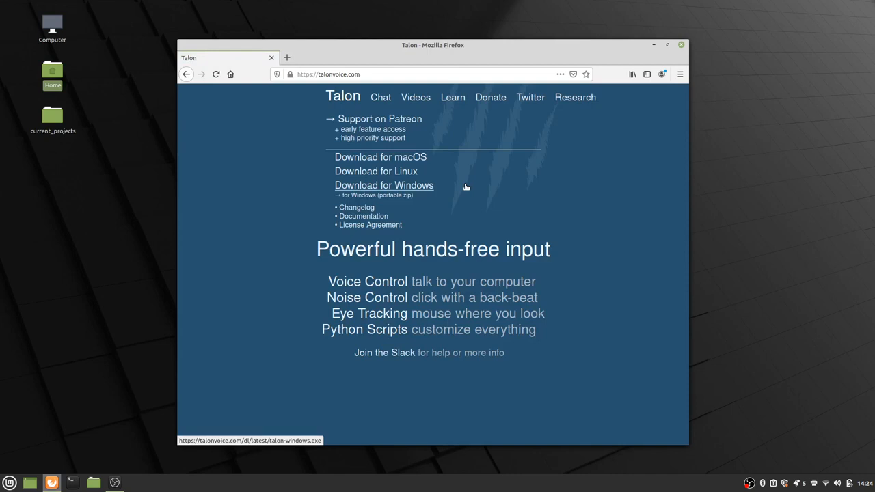
click(395, 173)
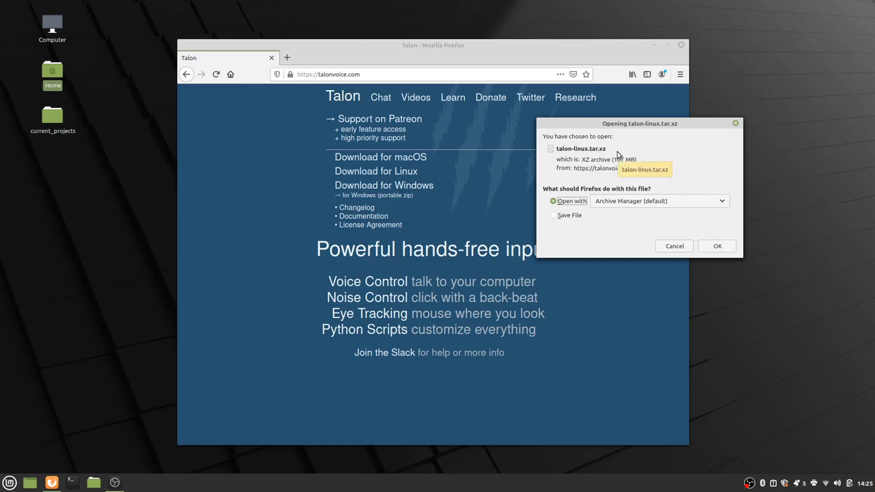
click(727, 247)
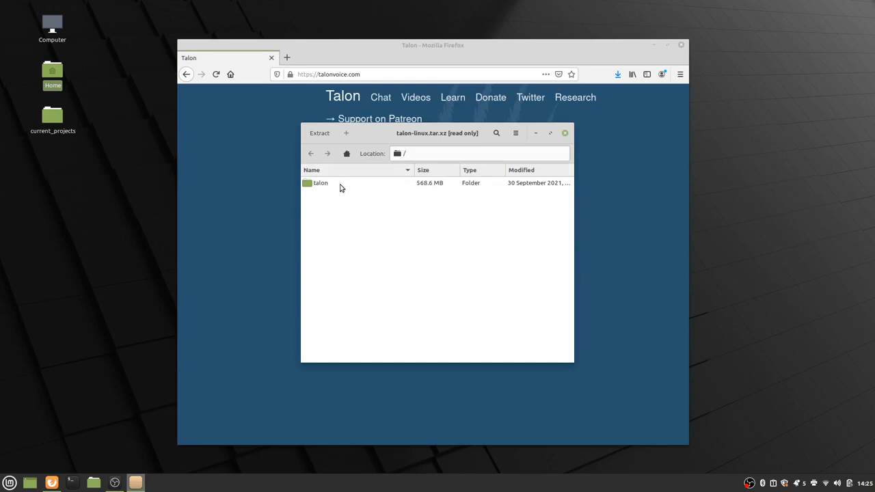
Extract all files of the Talon archive into the home folder, keeping the directory structure, and show the extracted files.
click(319, 134)
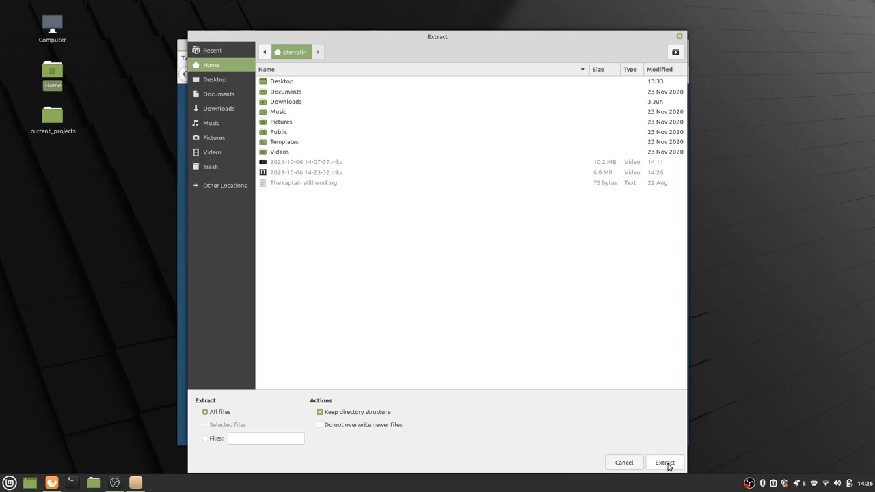
click(668, 464)
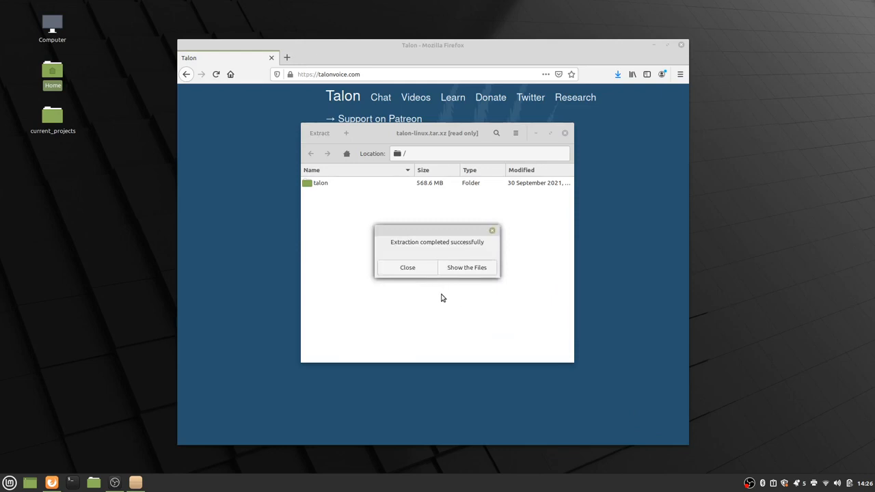
click(466, 267)
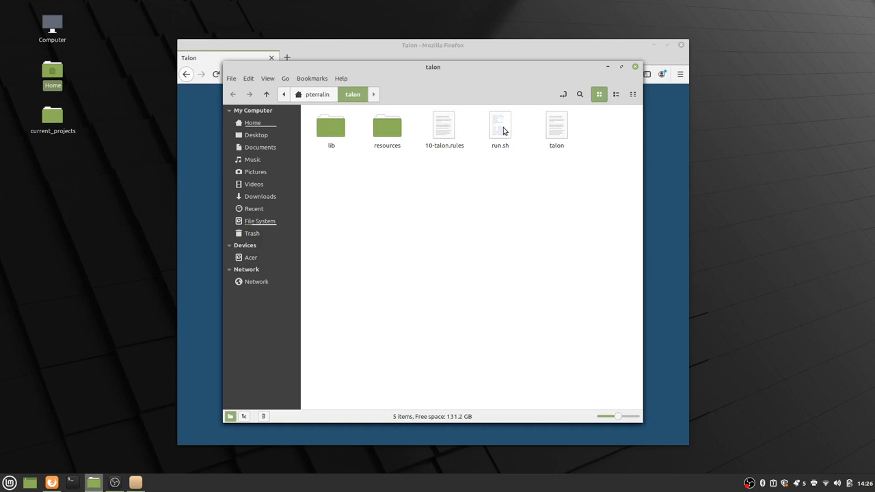
Return to the Getting Started documentation in Firefox and highlight the instruction to run the Talon app.
key(alt+Tab)
key(alt+Tab)
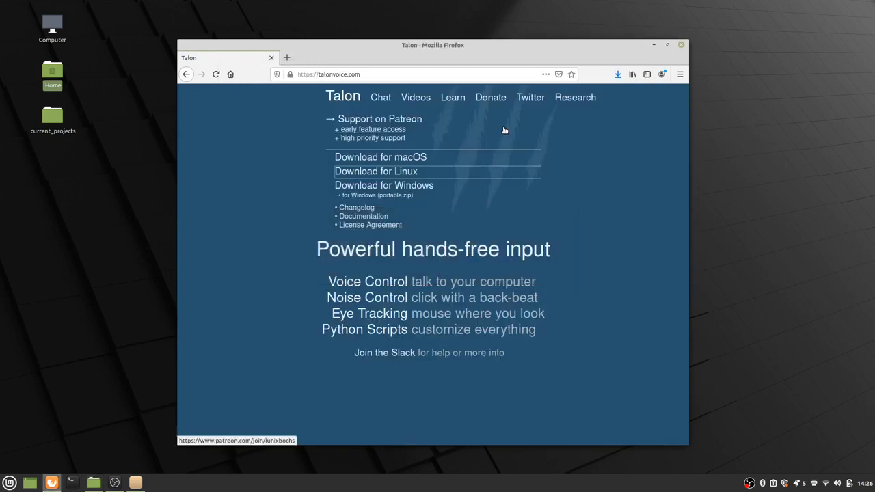
click(186, 74)
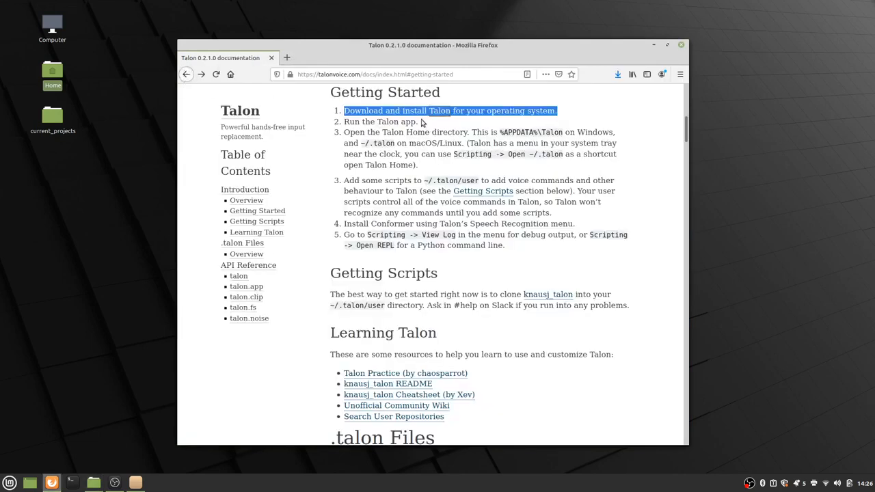
drag(420, 123, 334, 128)
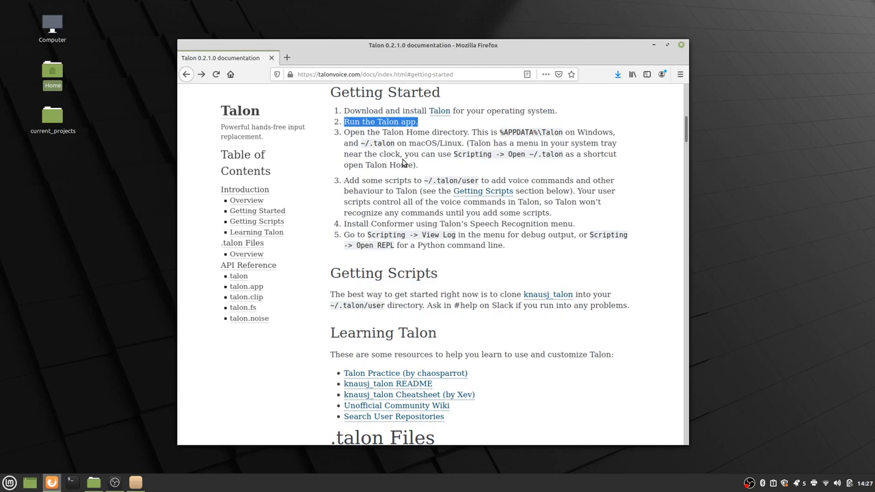
Switch to the extracted talon folder, run run.sh in a terminal, enter the sudo password, and move the terminal window aside.
key(alt+Tab)
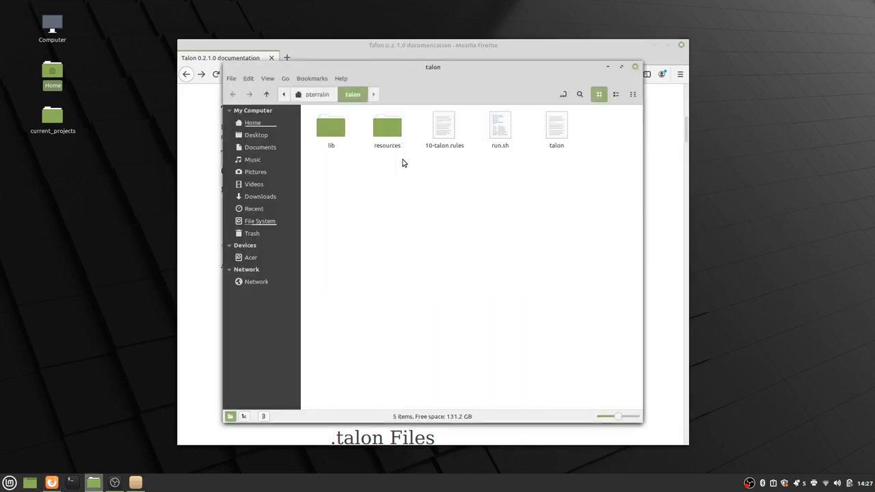
double_click(507, 130)
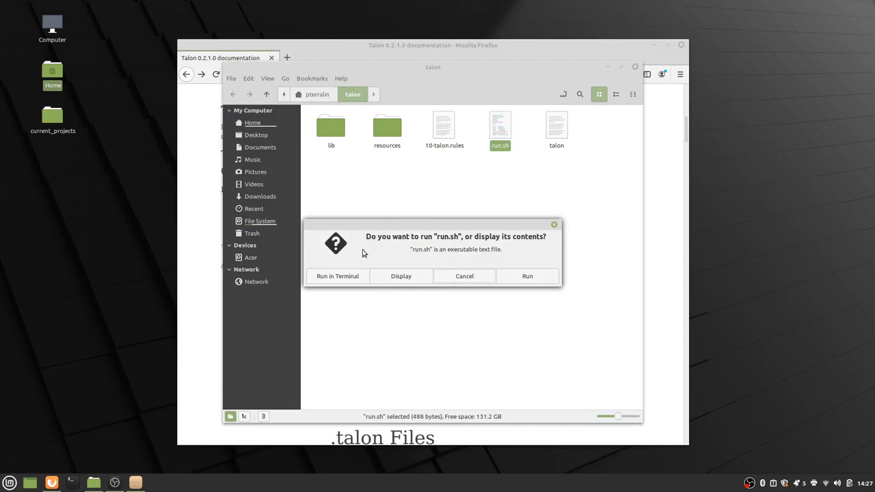
click(331, 277)
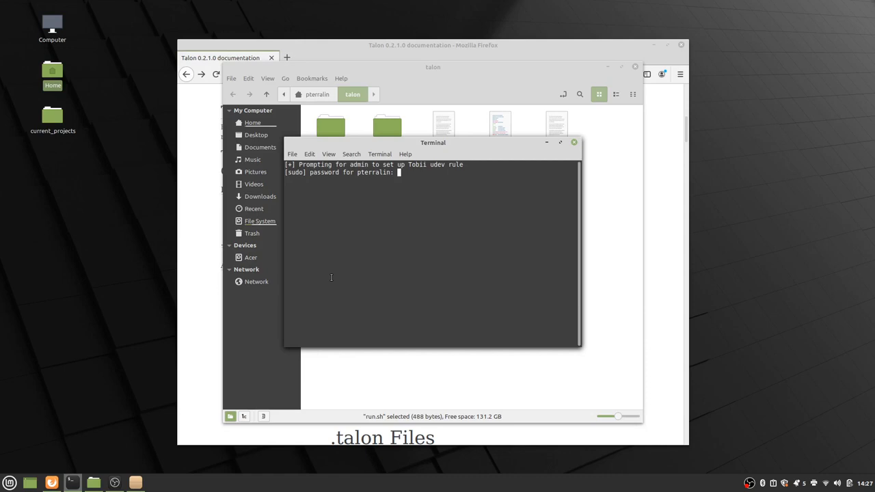
text(***********)
key(Return)
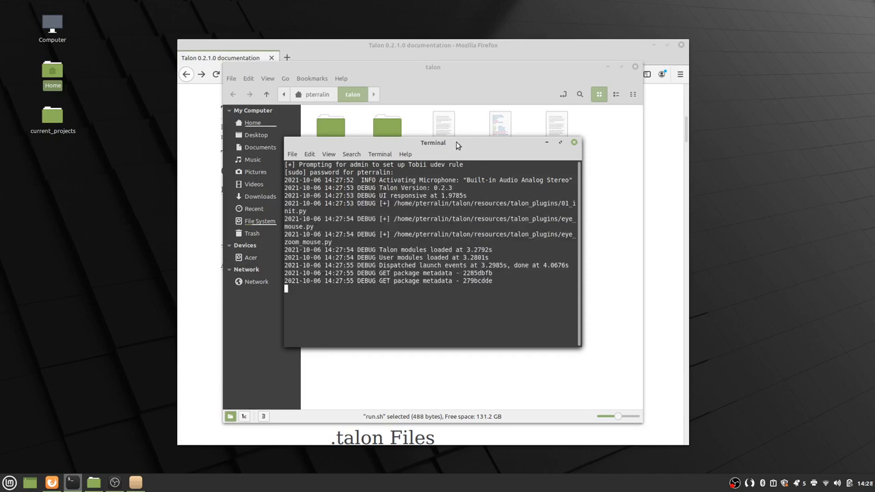
drag(457, 142, 232, 173)
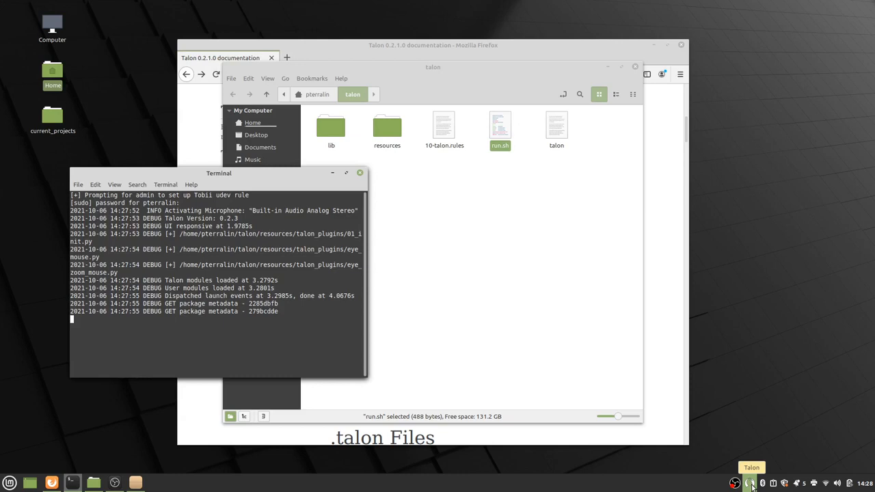
Switch back to the documentation in Firefox and highlight the instruction on opening the Talon Home directory.
key(alt+Tab)
key(Tab)
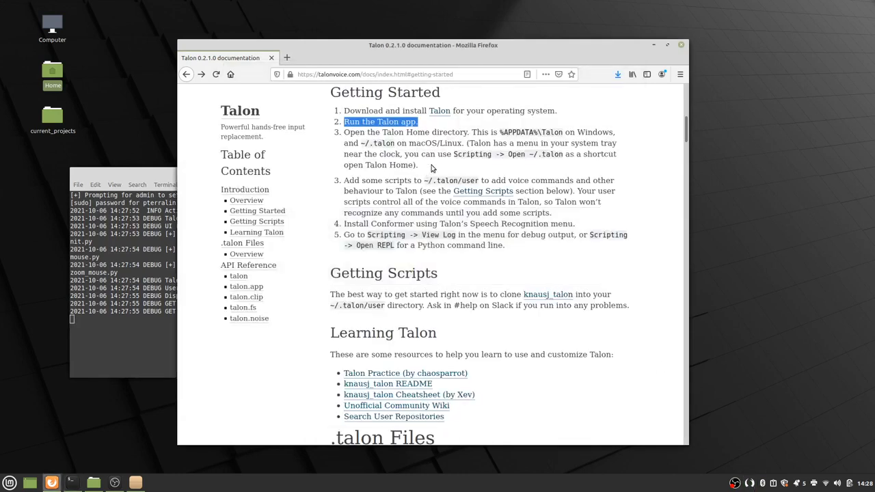
drag(418, 167, 344, 136)
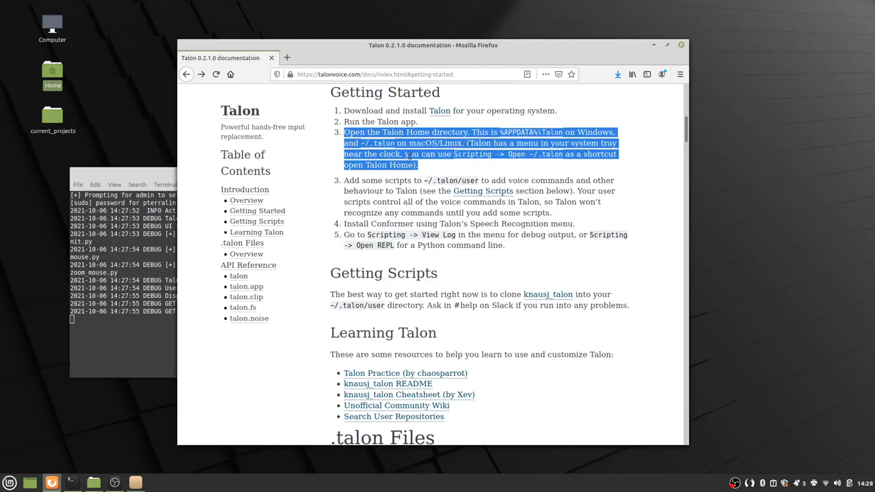
Open the ~/.talon folder through Talon's Scripting options and move its window clear of the documentation.
click(750, 484)
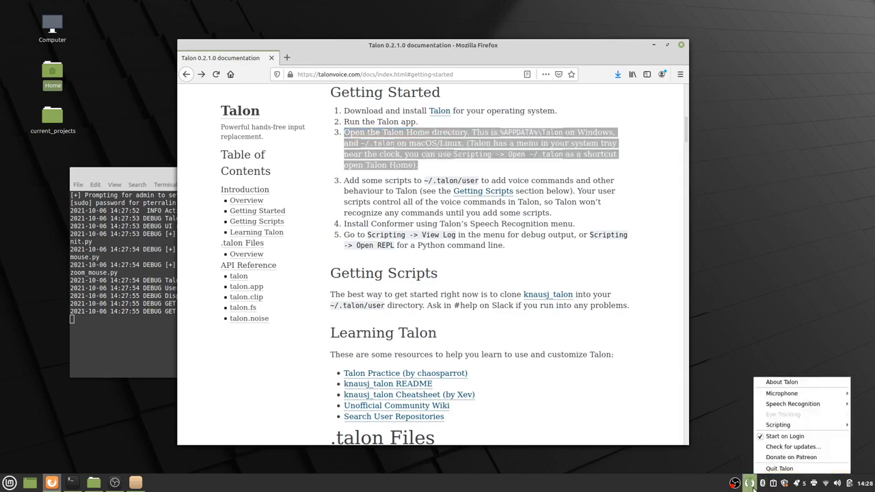
mouse_move(787, 425)
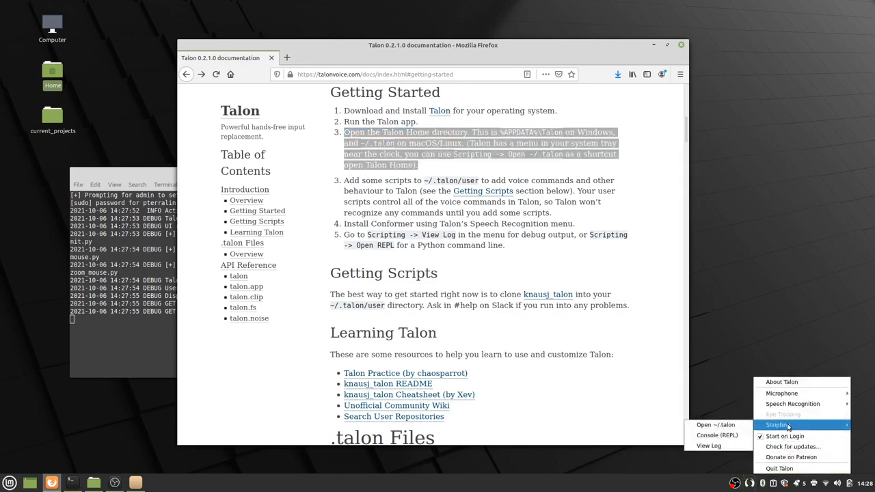
click(717, 426)
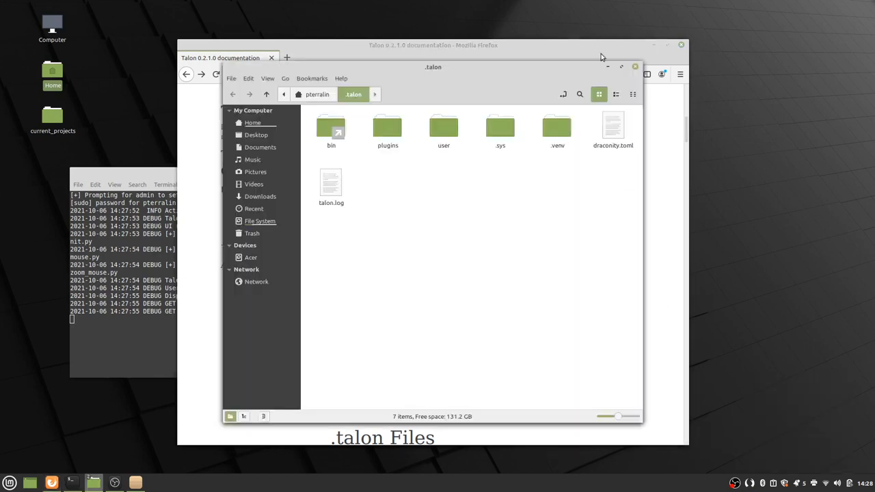
drag(540, 68, 724, 119)
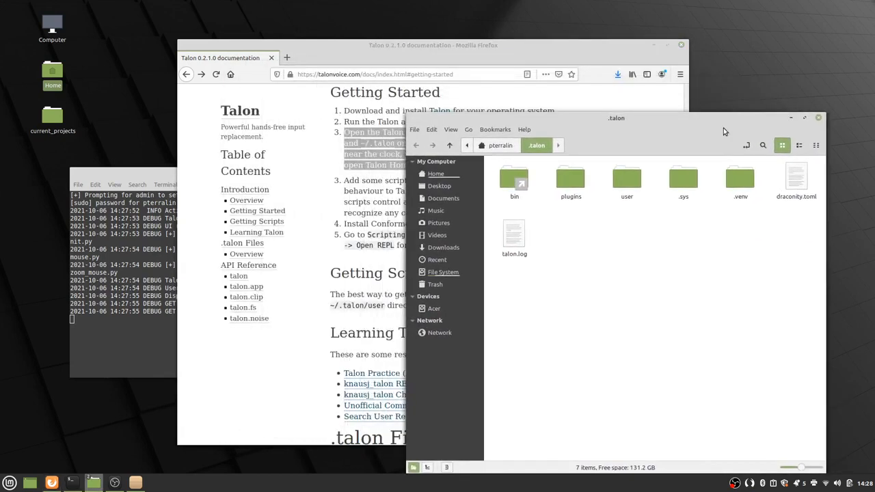
Highlight the documentation's instruction on adding scripts to ~/.talon/user, and open the user folder inside .talon.
click(593, 53)
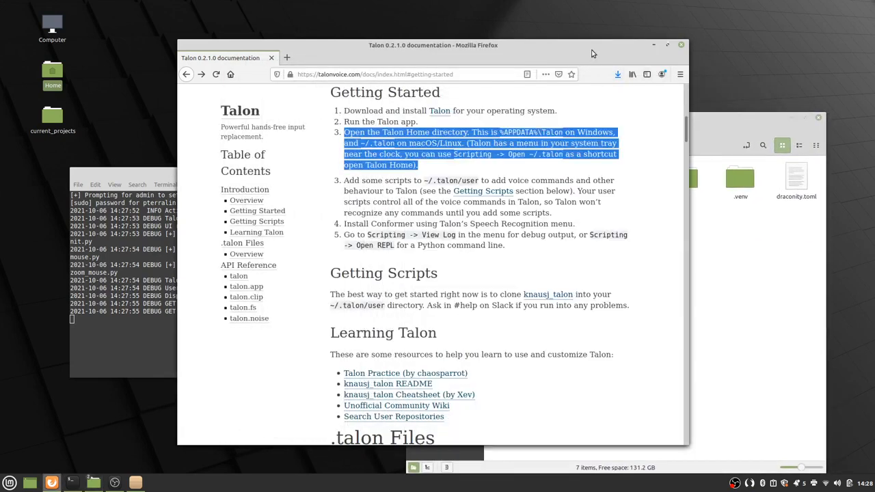
click(555, 214)
drag(554, 214, 344, 176)
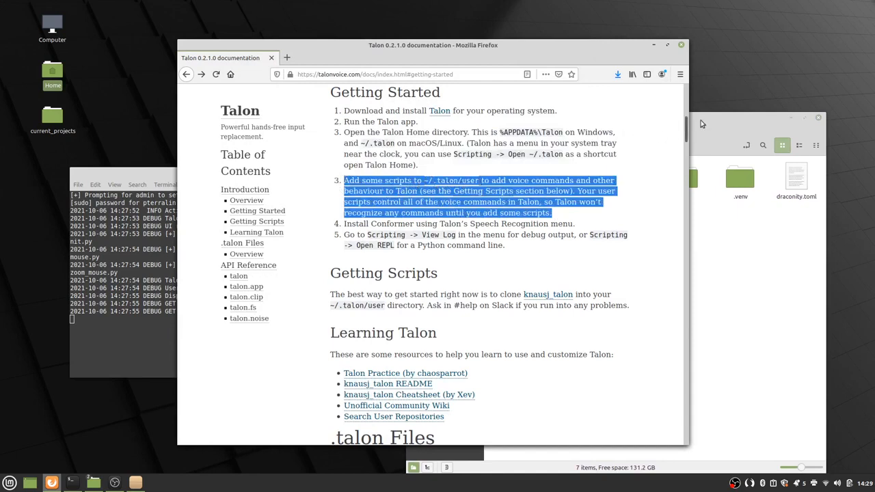
click(723, 137)
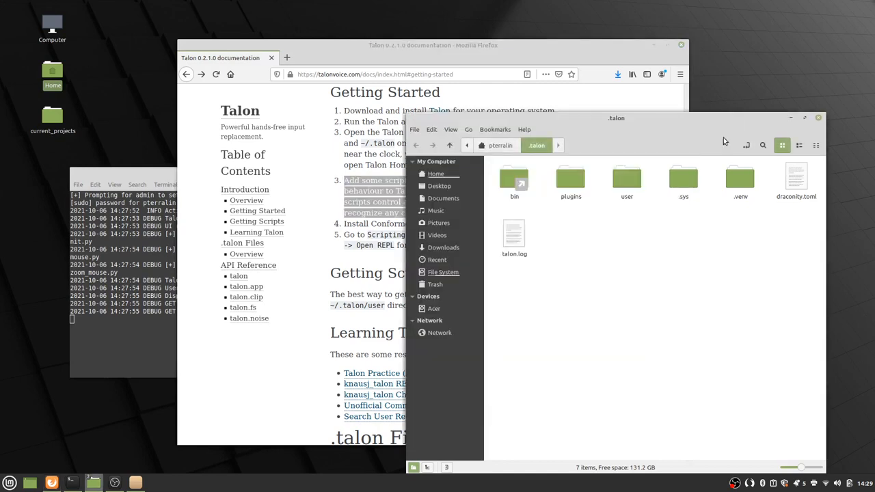
double_click(630, 186)
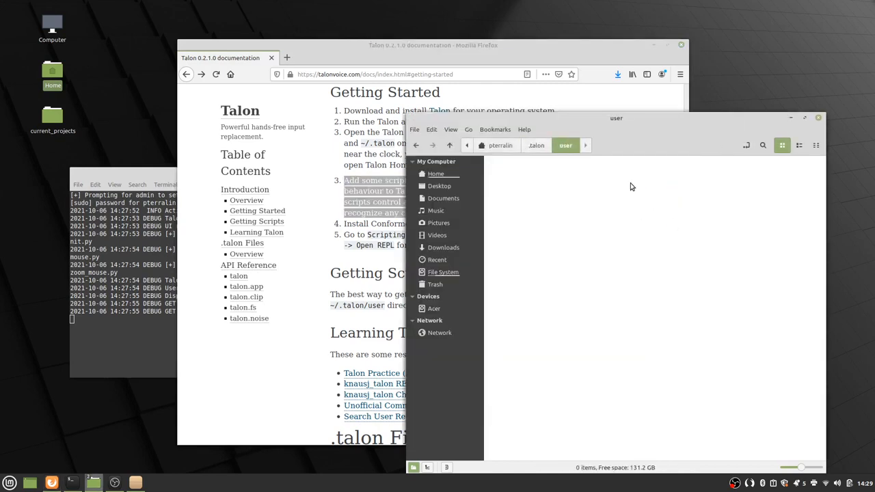
Switch to the Talon documentation in Firefox, open the linked knausj_talon GitHub repository, and select its HTTPS clone URL for copying.
click(554, 46)
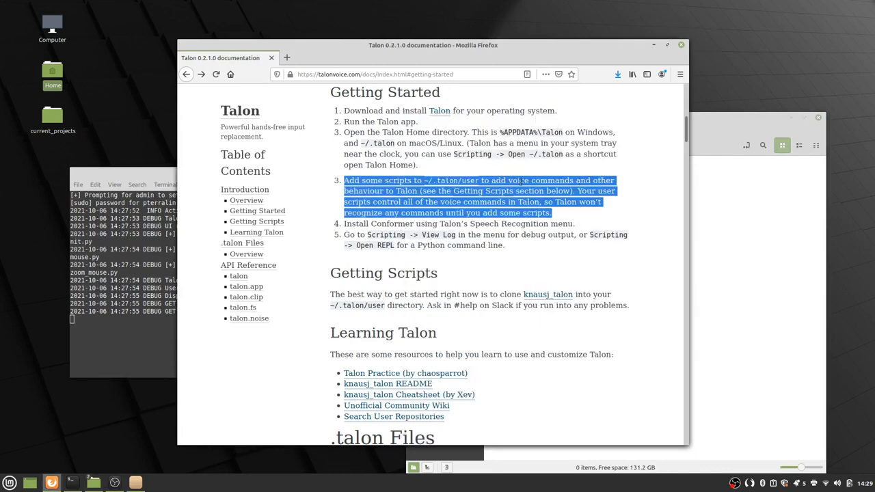
click(584, 218)
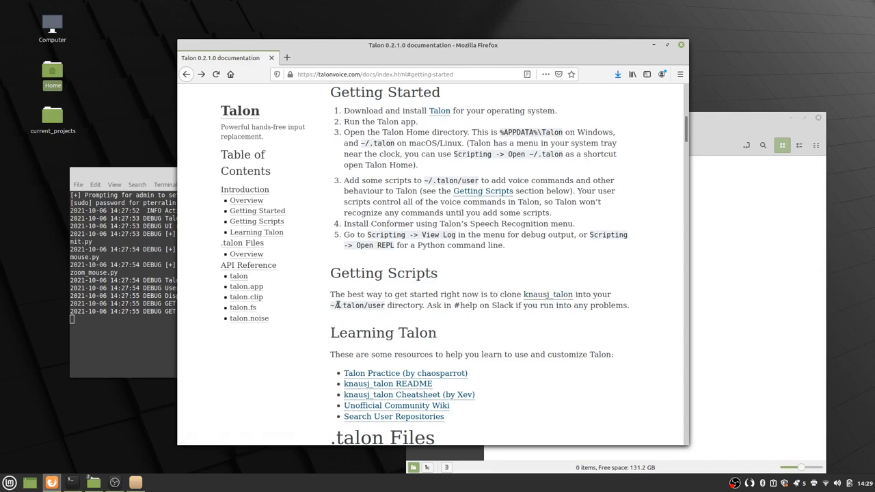
click(548, 296)
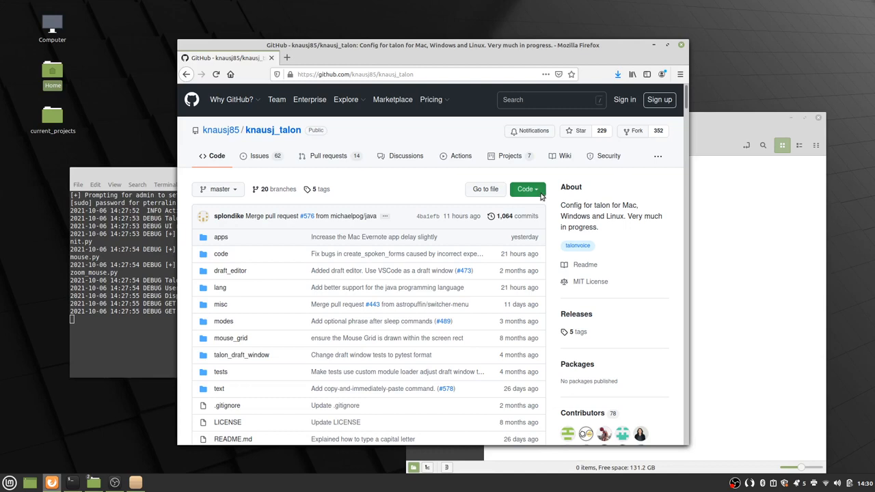
click(541, 196)
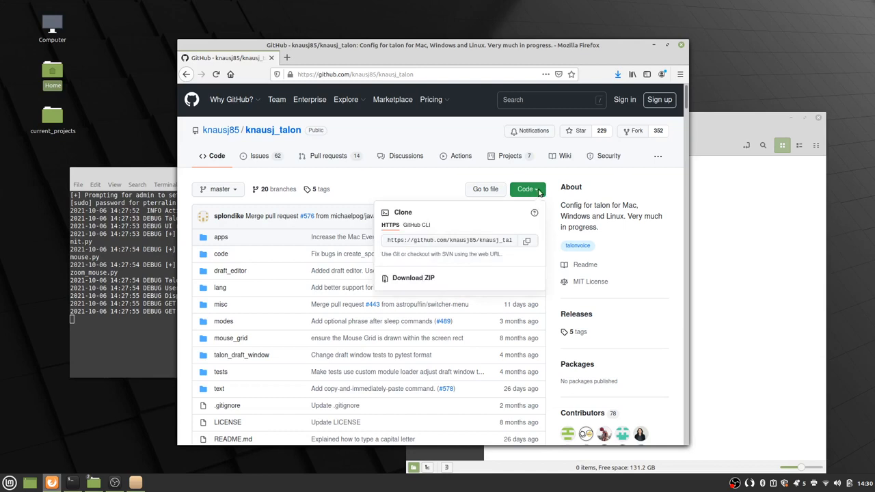
click(468, 240)
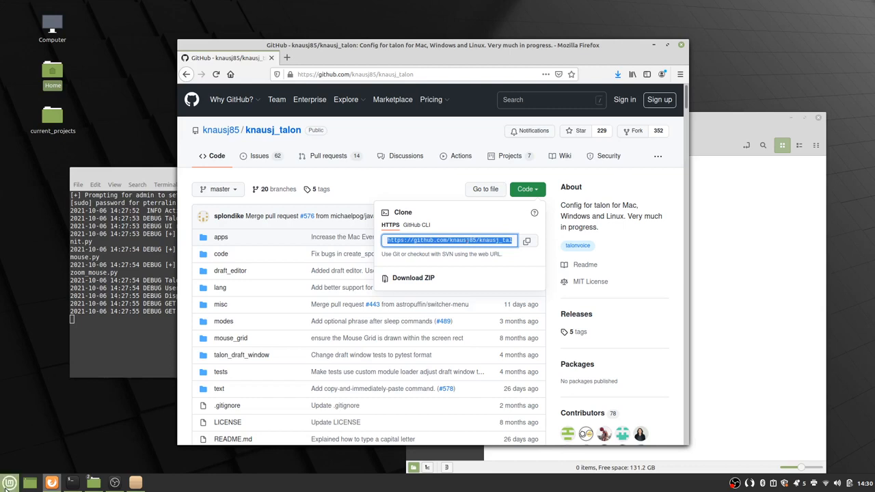
Open a new terminal window and change to the ~/.talon/user directory.
click(10, 482)
text(terminall)
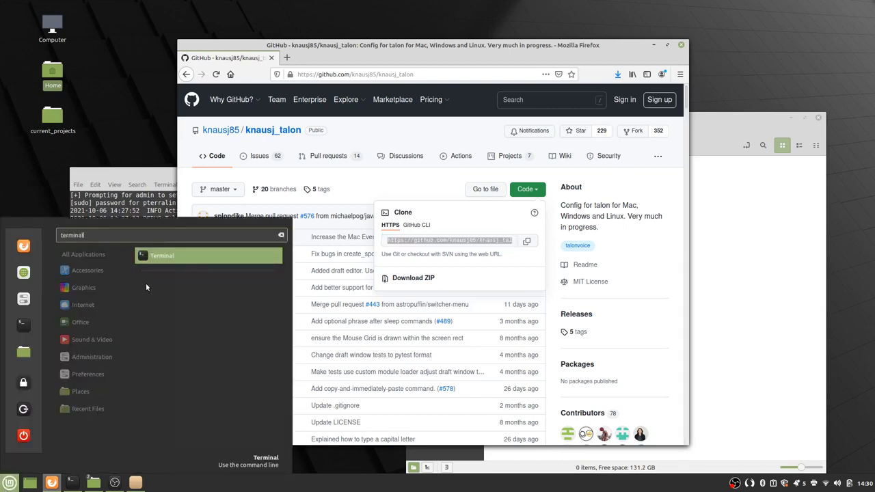
click(180, 259)
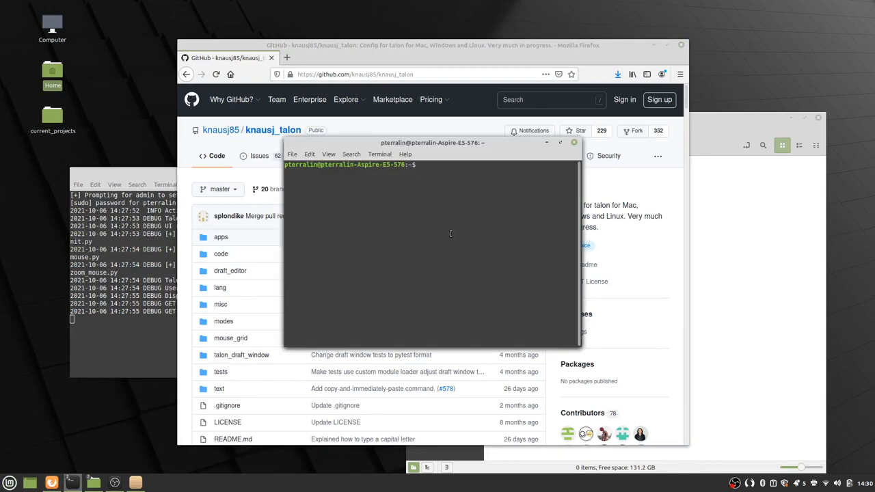
text(cd ~/.talon/user)
key(Return)
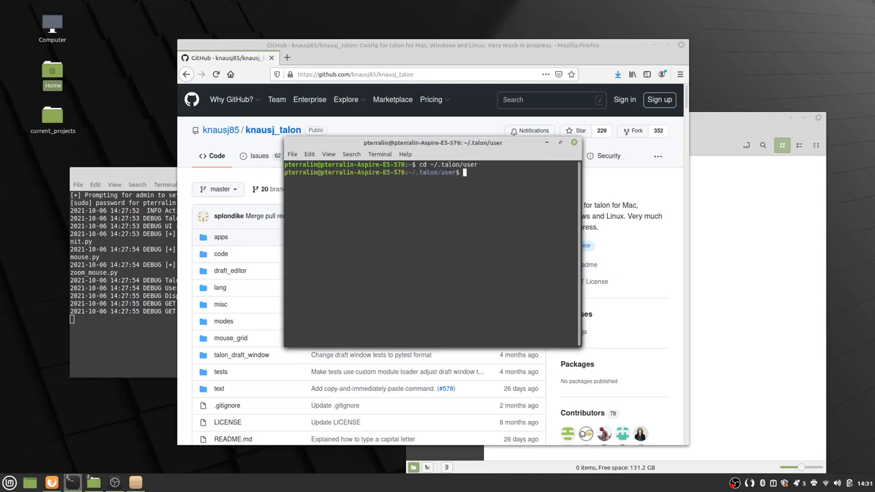
text(git clone)
text(https://github.com/knausj85/knausj_talon.git)
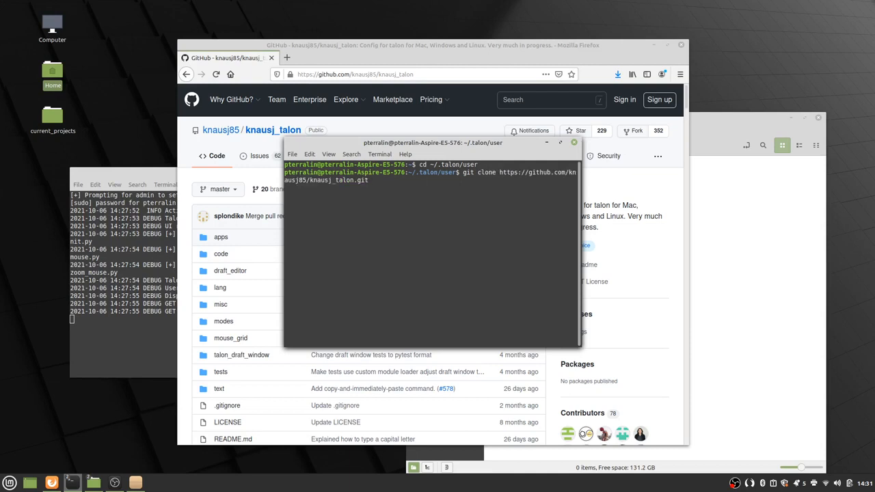
key(Return)
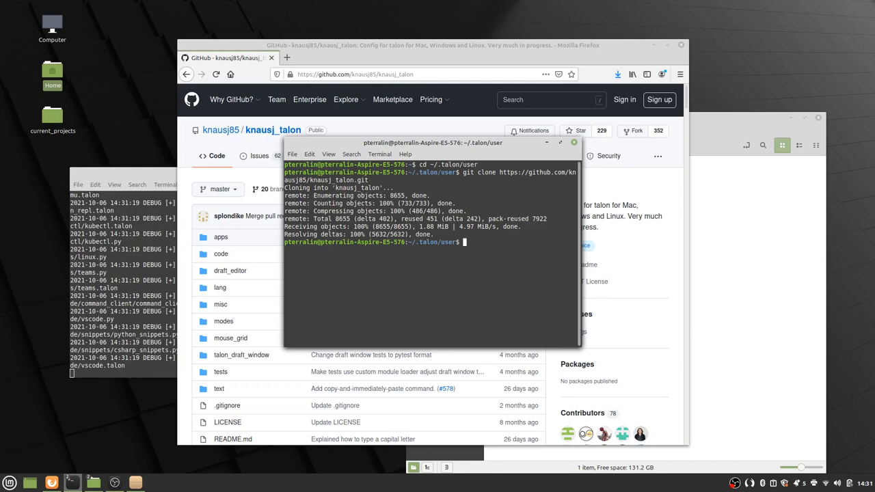
key(alt+Tab)
key(alt+Tab)
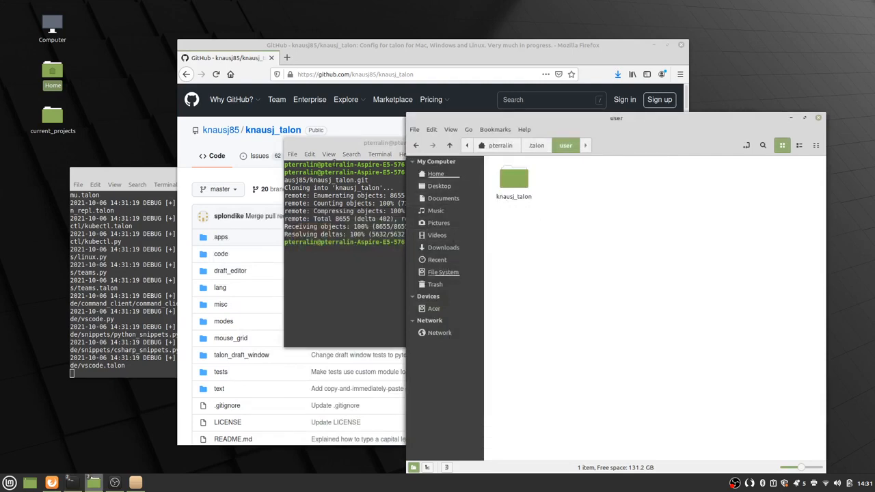
Return to the Talon documentation in Firefox and highlight the instruction on installing Conformer.
key(alt+Tab)
key(alt+Tab)
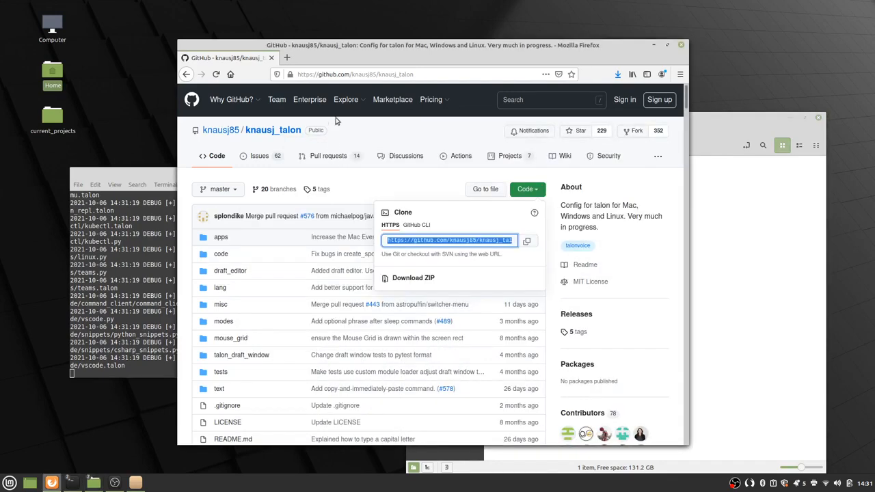
click(192, 73)
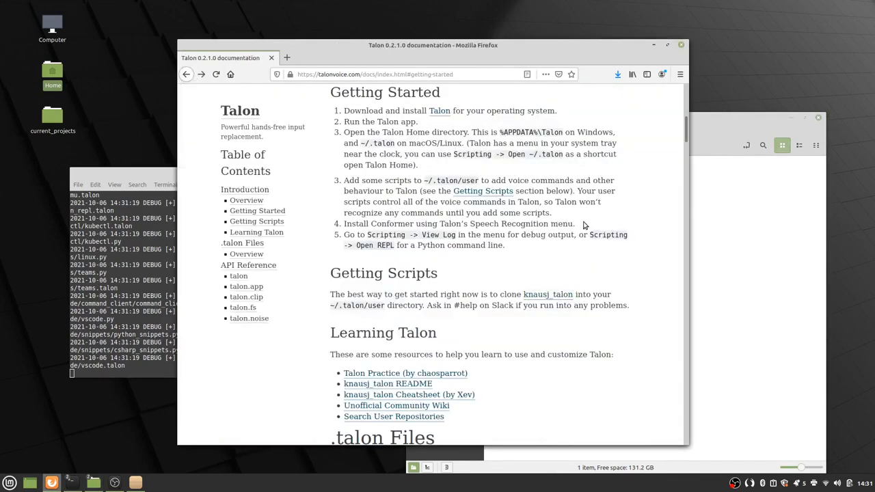
drag(583, 224, 335, 224)
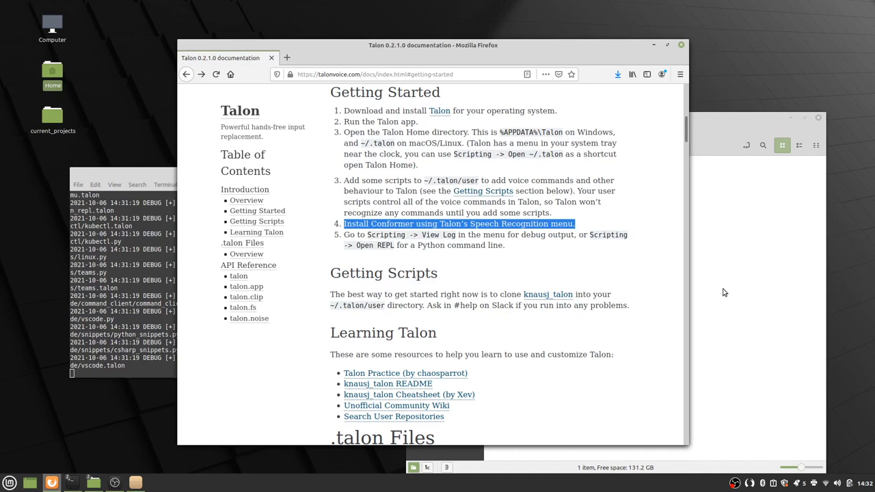
Look through Talon's Speech Recognition options for a Conformer install entry.
click(750, 484)
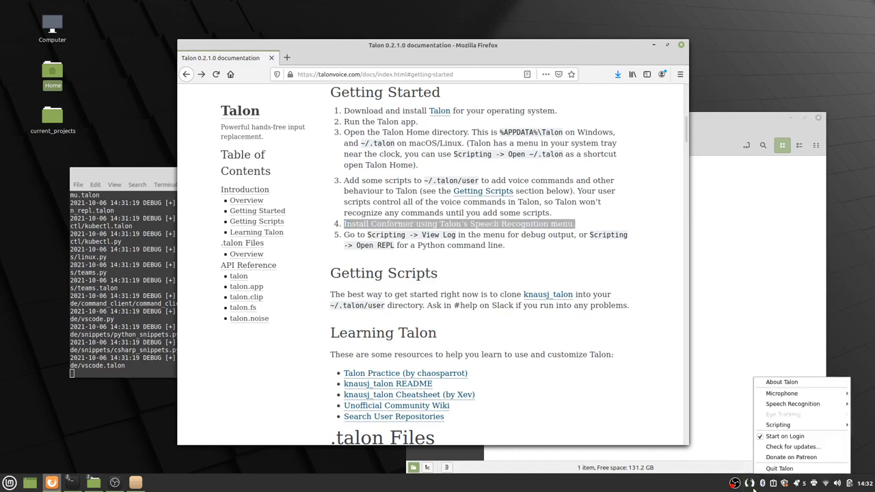
mouse_move(780, 426)
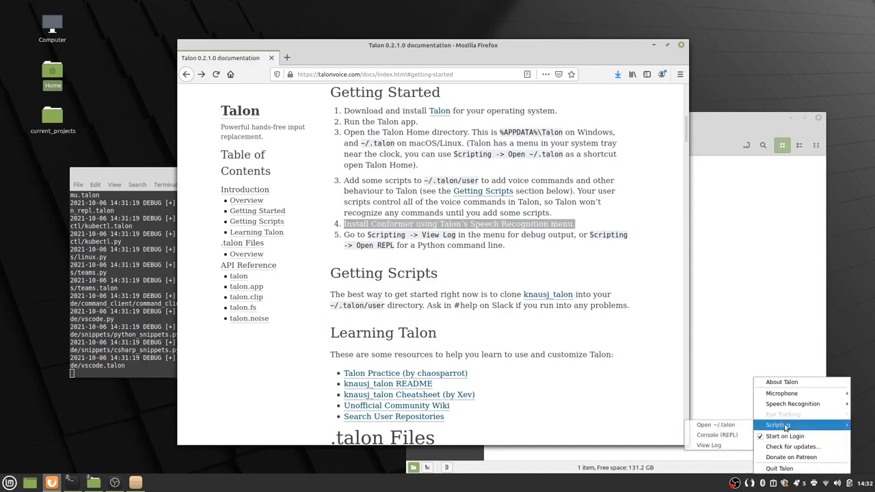
mouse_move(788, 408)
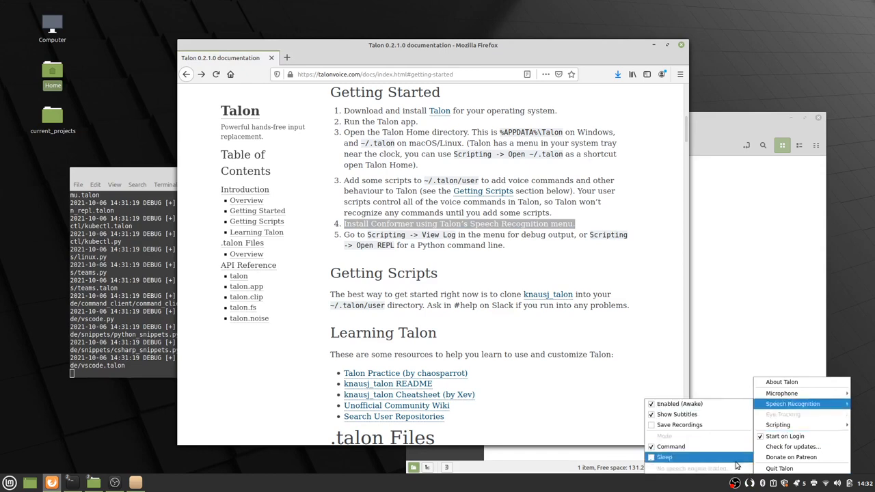
click(860, 364)
Quit Talon and relaunch it by running run.sh in a terminal from the talon folder.
click(750, 483)
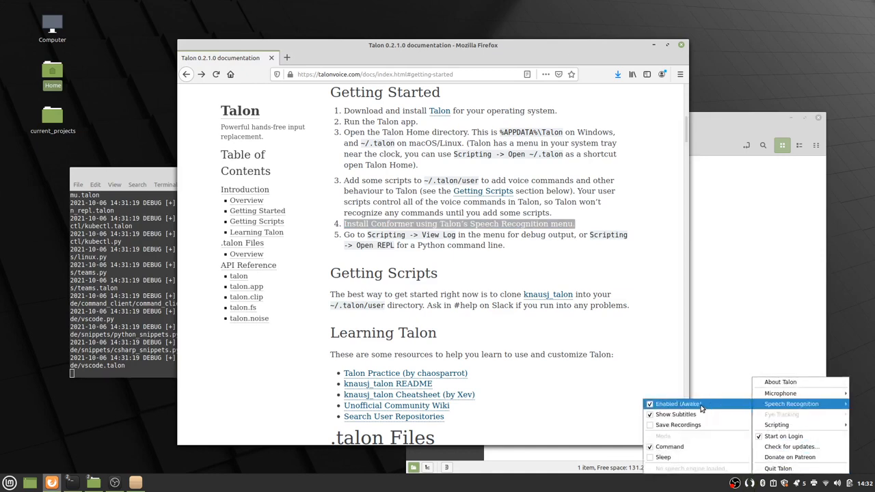
click(778, 469)
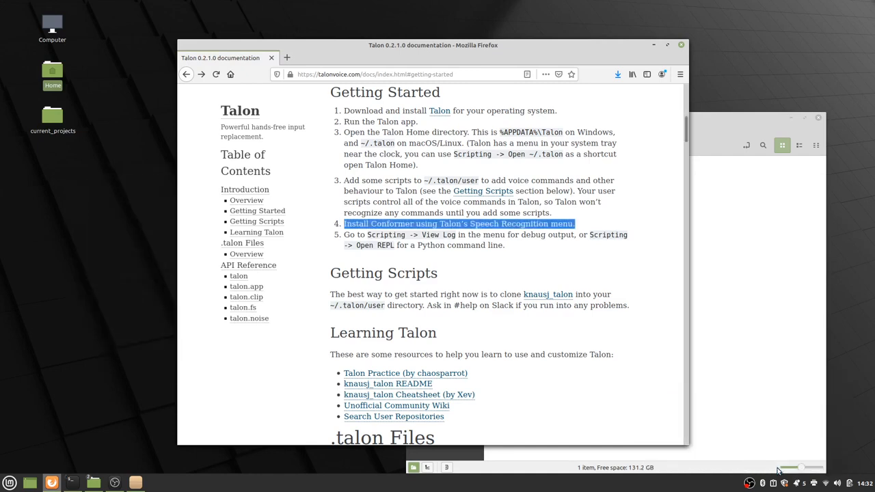
key(alt+Tab)
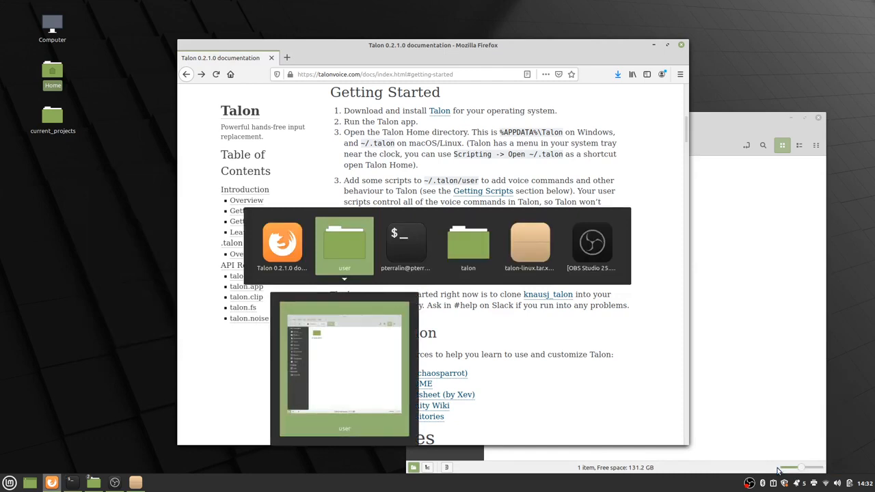
key(alt+Tab)
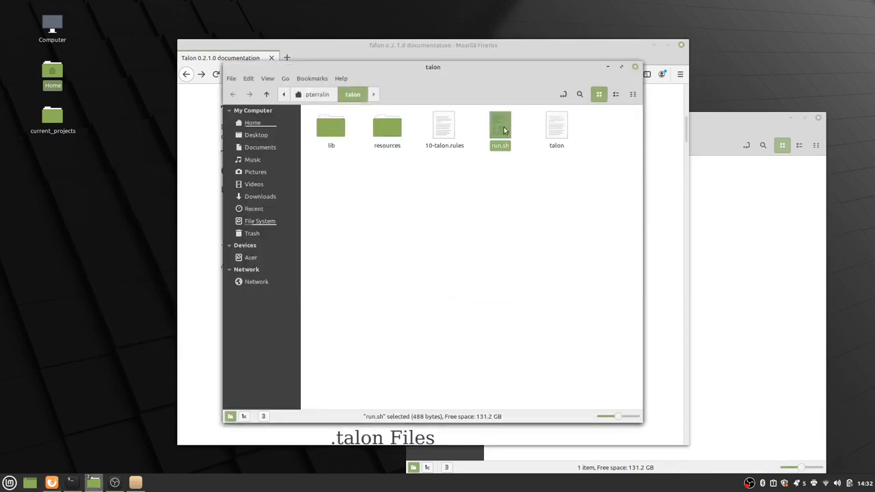
double_click(491, 130)
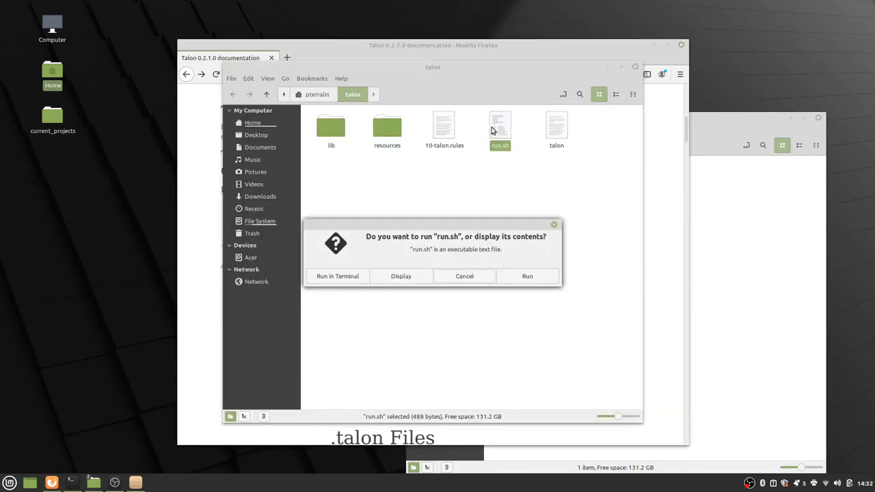
click(335, 277)
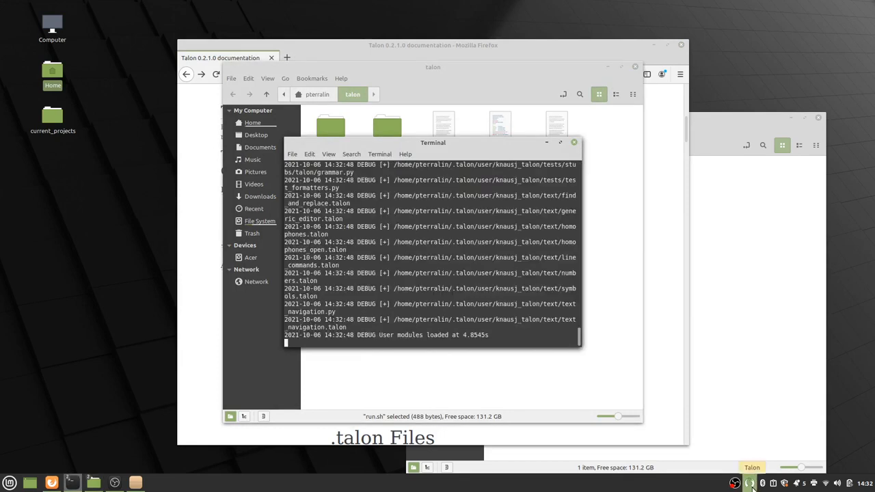
click(750, 483)
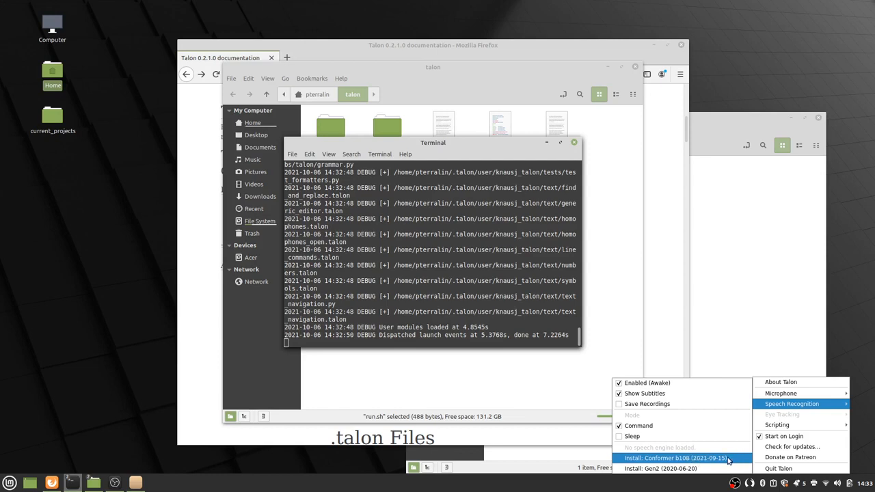
click(655, 460)
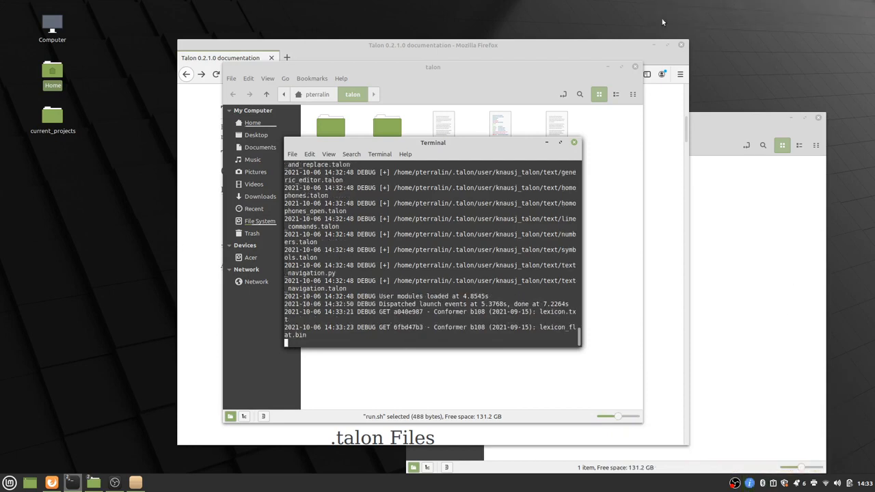
mouse_move(750, 484)
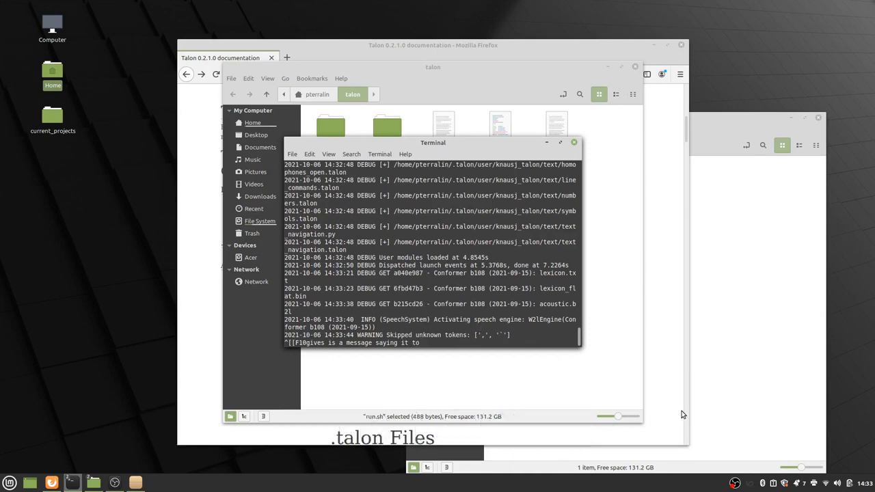
Restart Talon after the Conformer installation by quitting it and running run.sh in a terminal again.
click(750, 484)
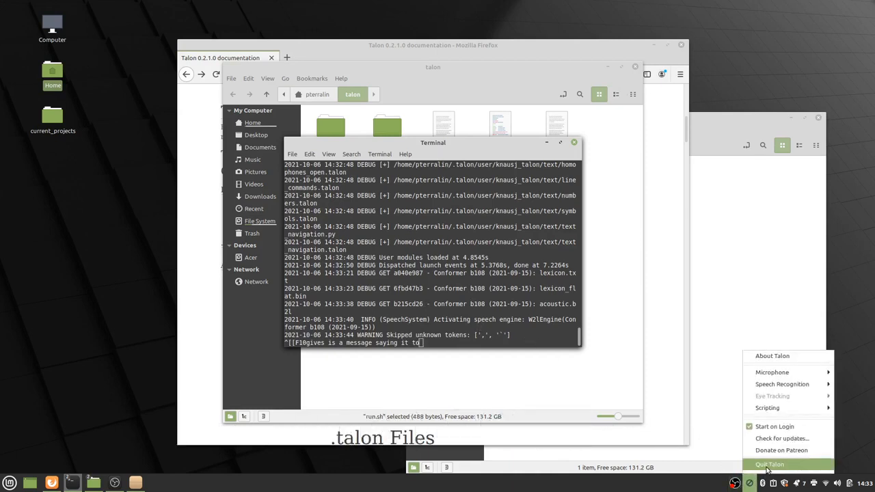
click(767, 468)
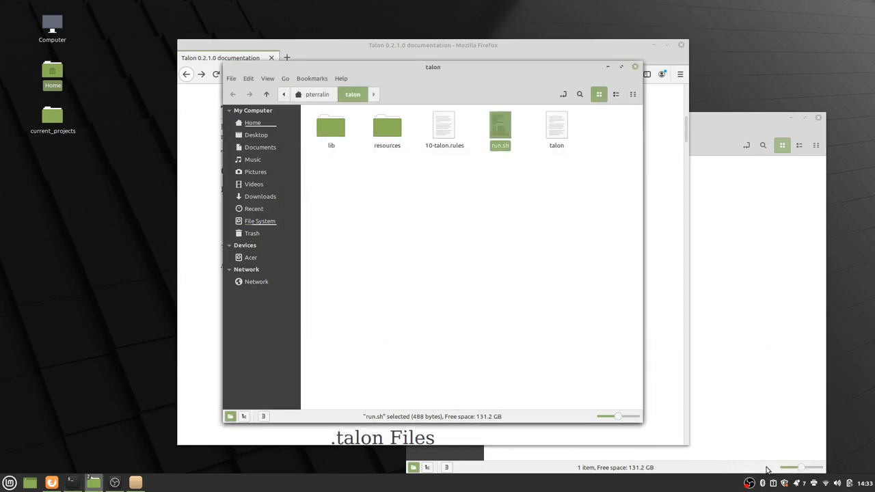
double_click(508, 125)
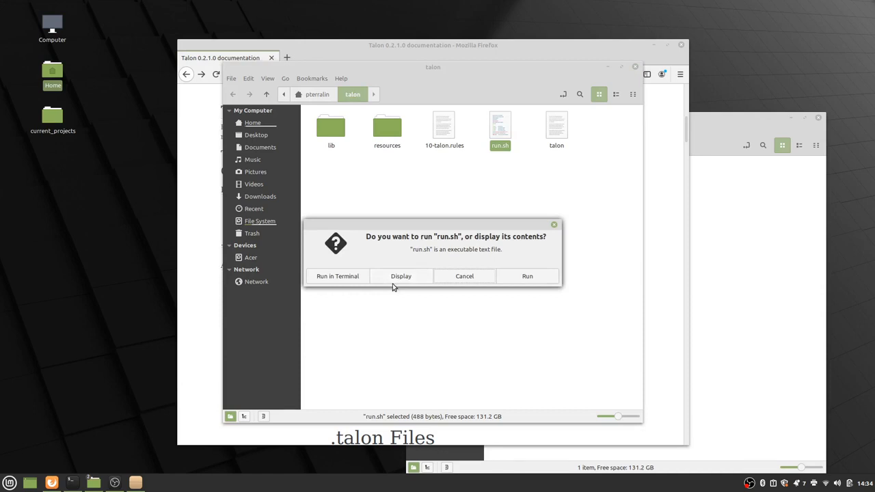
click(335, 277)
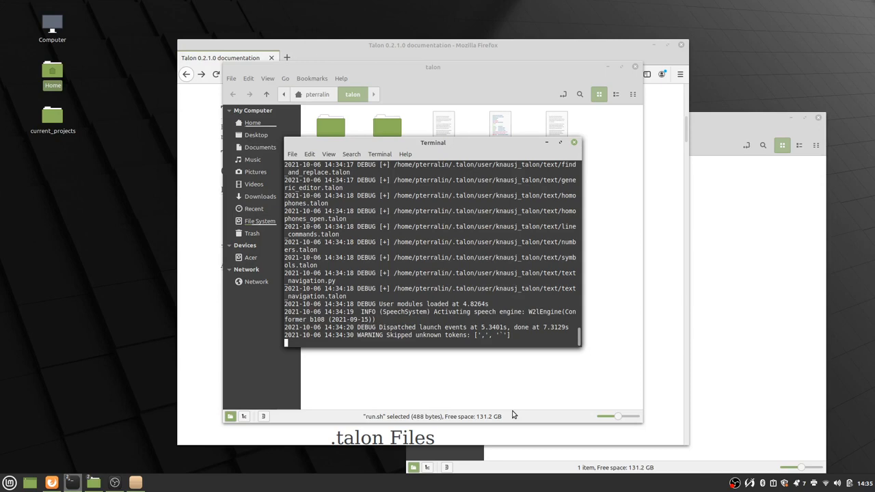
Switch to the documentation in Firefox, view the Talon Practice page linked under Learning Talon, and return to the documentation.
key(alt+Tab)
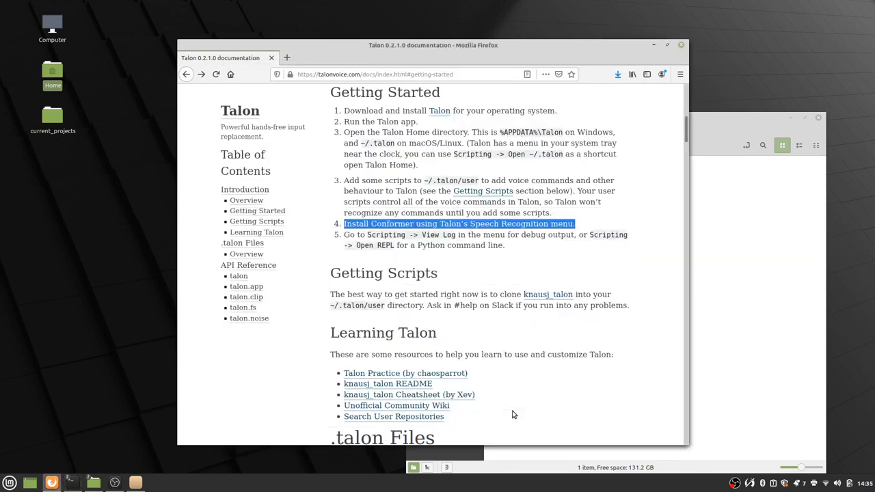
scroll(368, 307, down, 2)
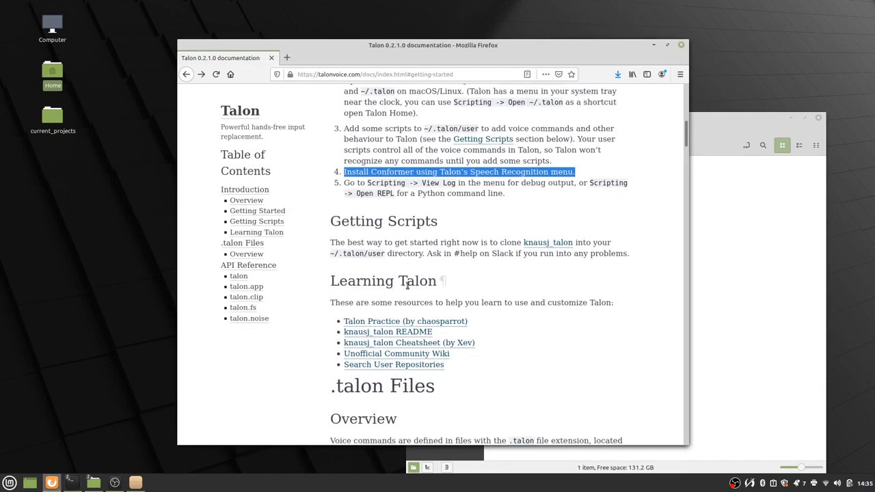
scroll(474, 303, down, 2)
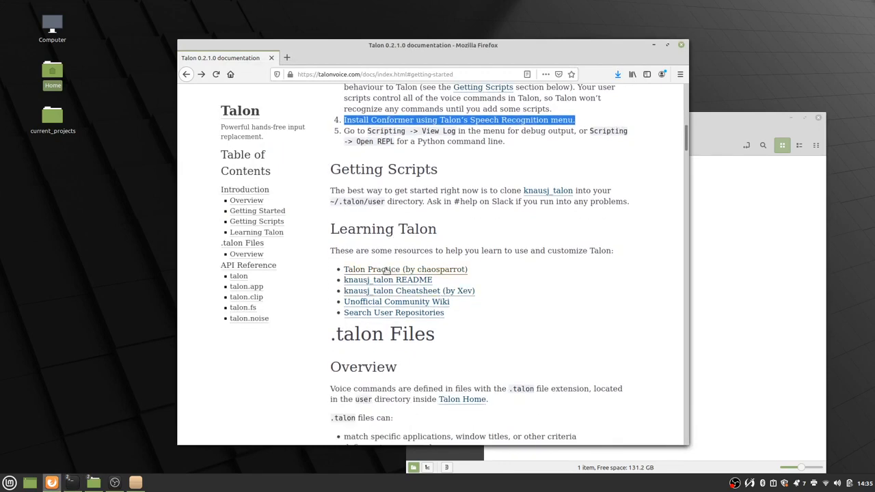
click(385, 270)
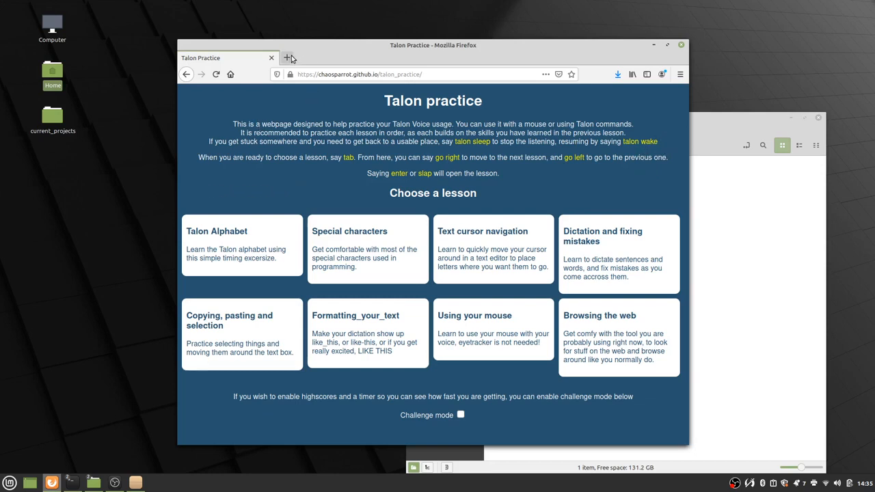
click(191, 75)
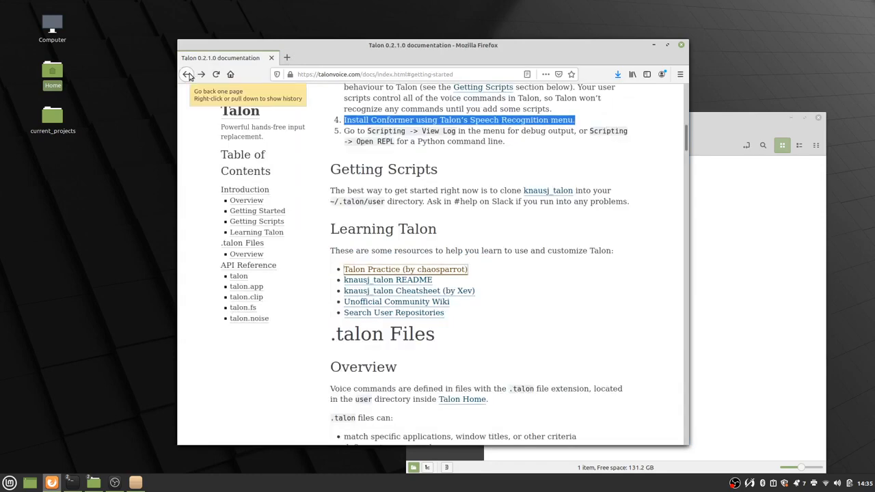
Go back to the Talon homepage, view the Slack community through its Chat link, and return to the homepage.
click(190, 76)
click(190, 76)
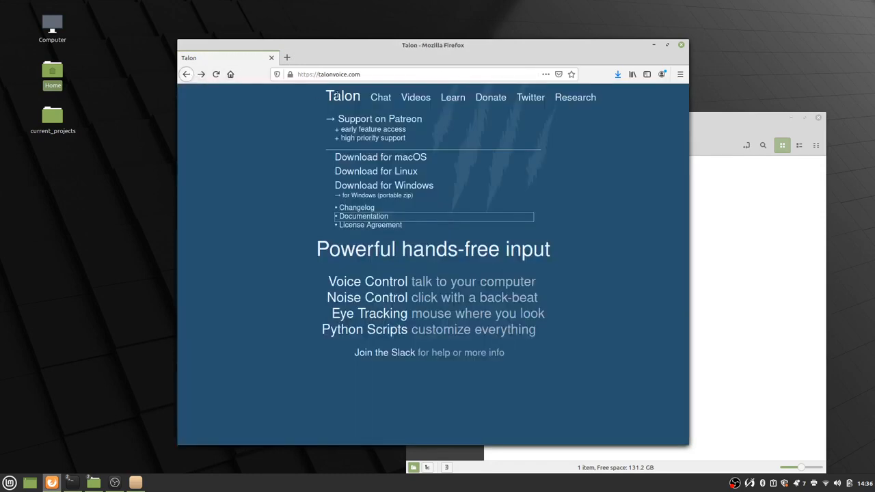
click(382, 101)
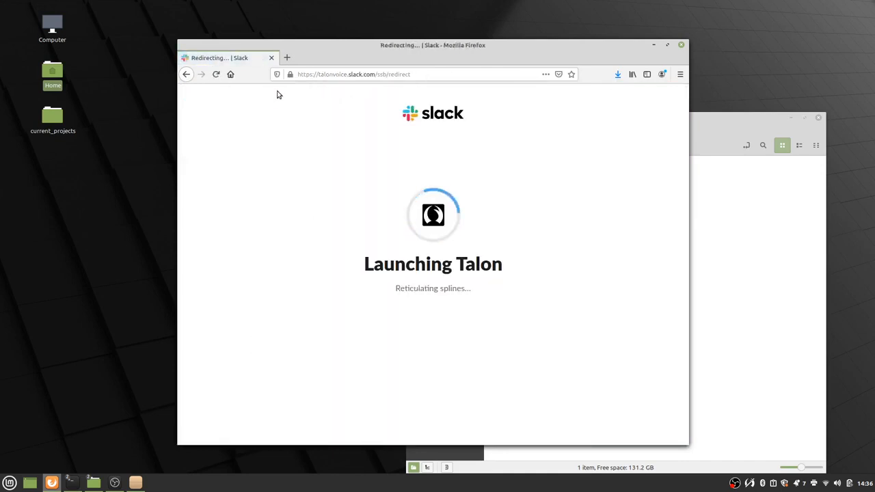
click(186, 74)
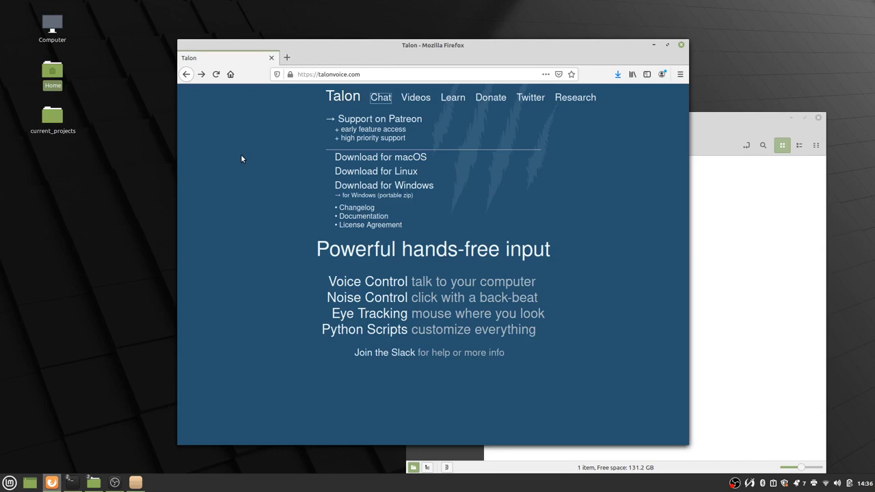
Quit the running Talon application.
click(750, 483)
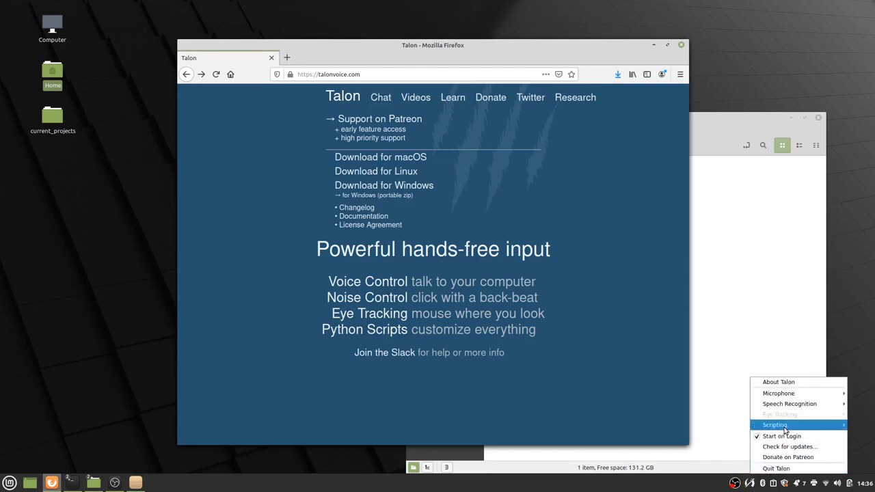
mouse_move(785, 429)
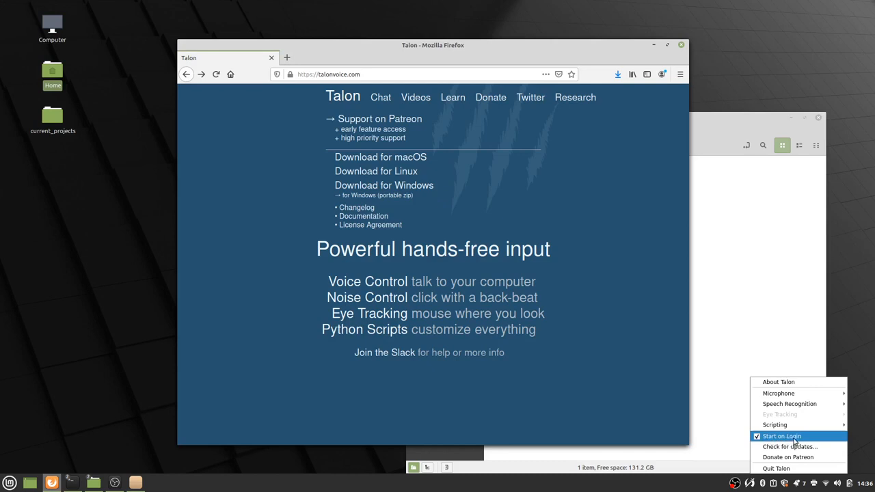
click(782, 469)
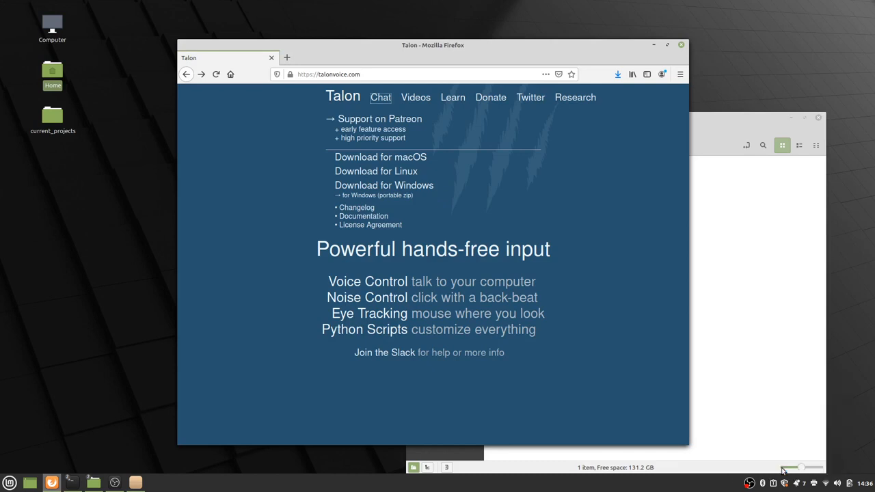
Switch to OBS Studio and stop the screen recording.
click(750, 484)
right_click(750, 484)
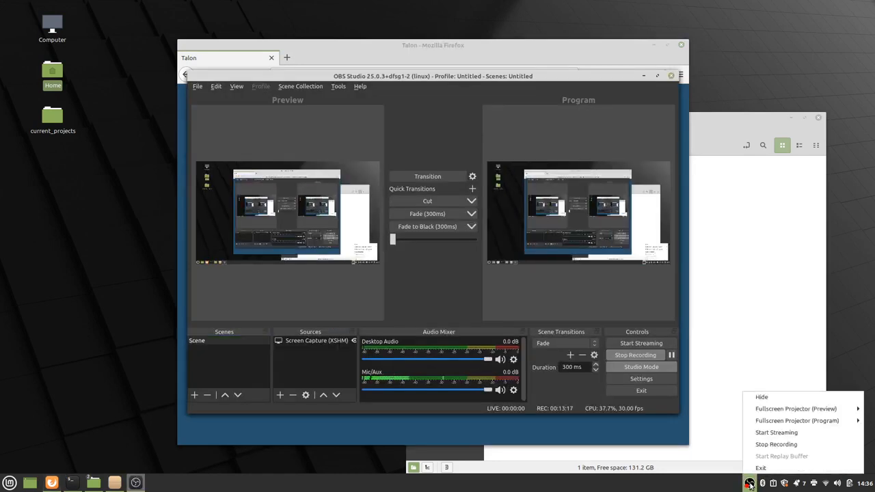
click(780, 445)
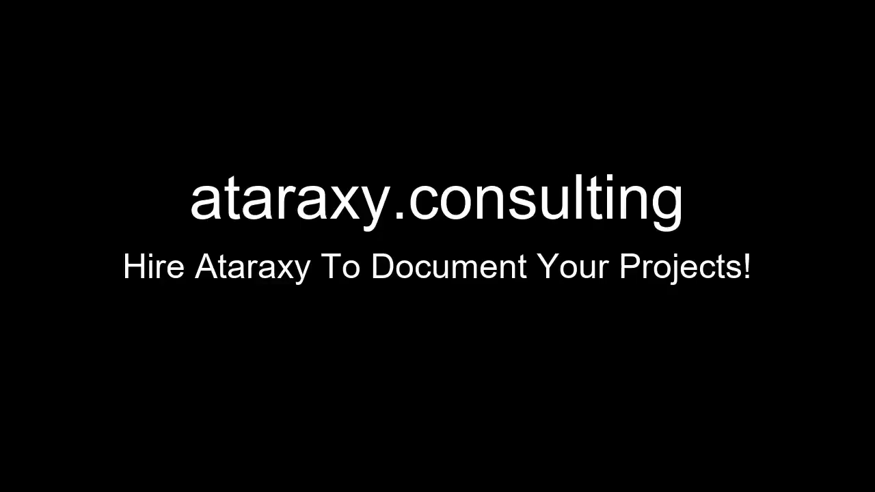